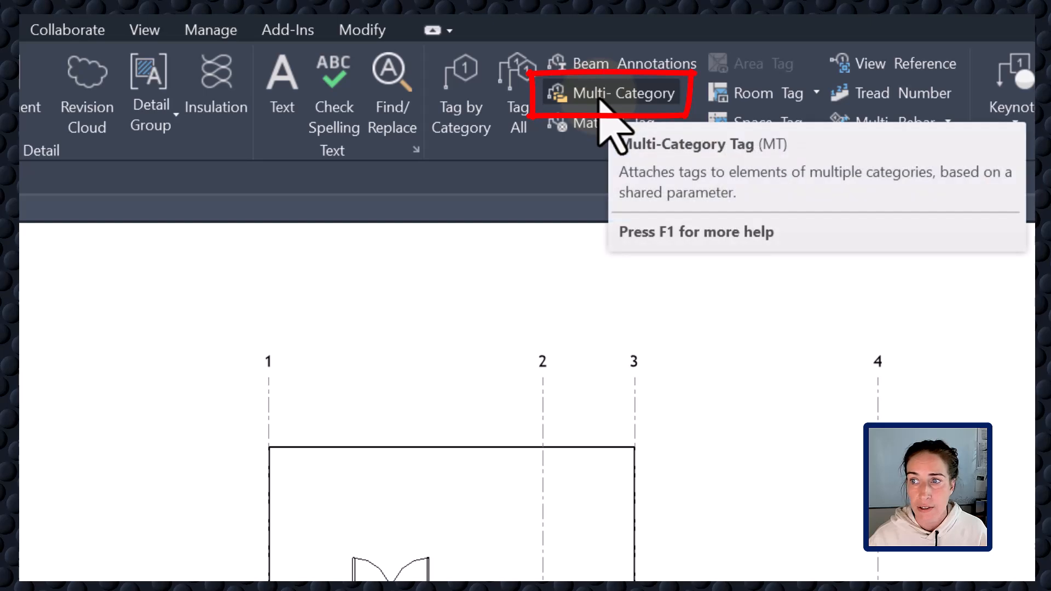
Place a multi-category tag without a leader line on the closet door beside Bedroom 1
{"action": "left_click", "coordinate": [601, 96]}
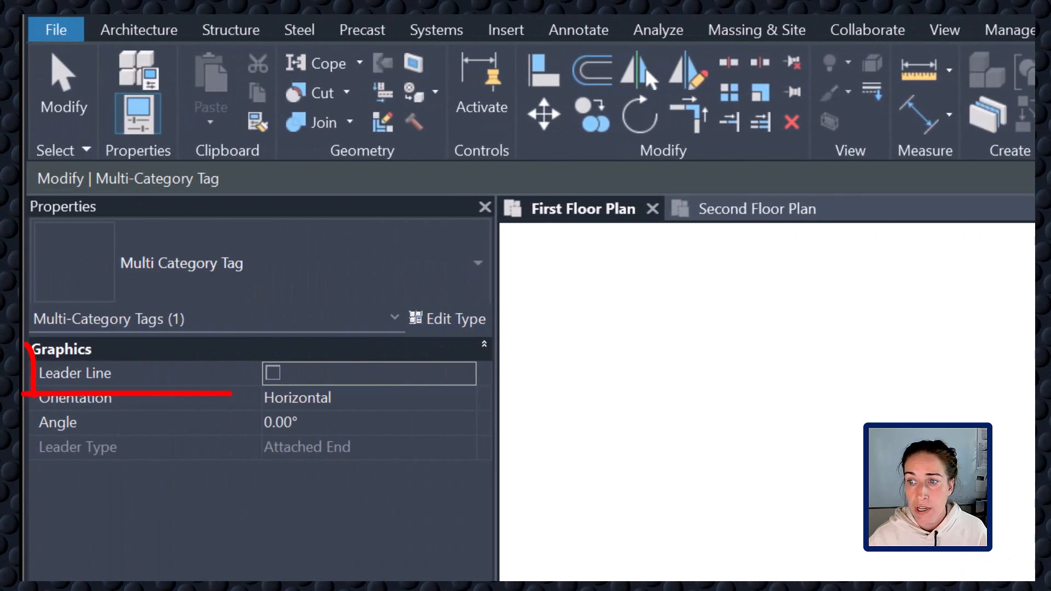
{"action": "left_click", "coordinate": [273, 372]}
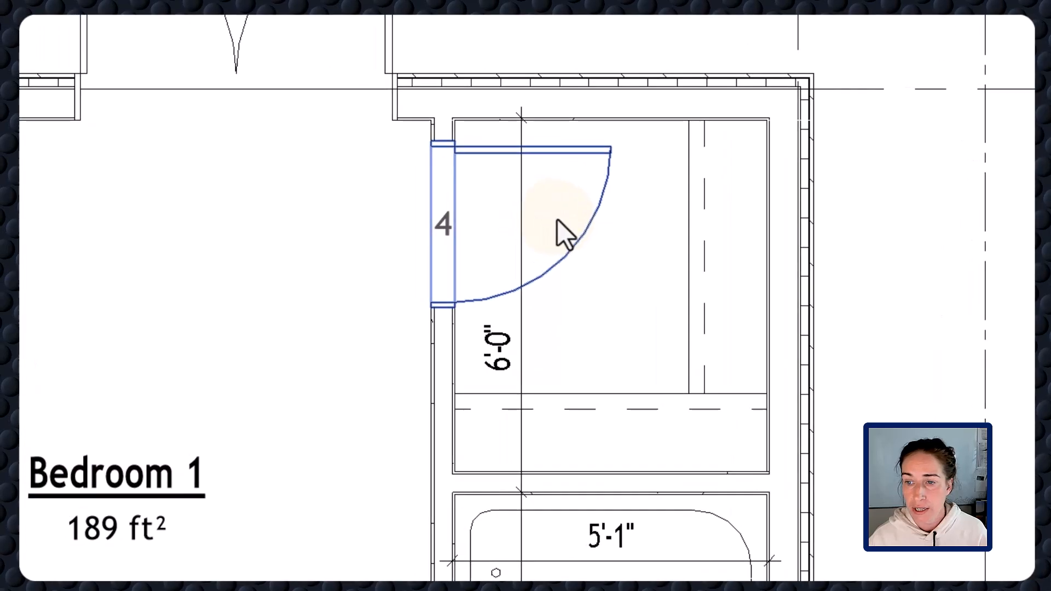
{"action": "left_click", "coordinate": [557, 218]}
{"action": "left_click", "coordinate": [579, 233]}
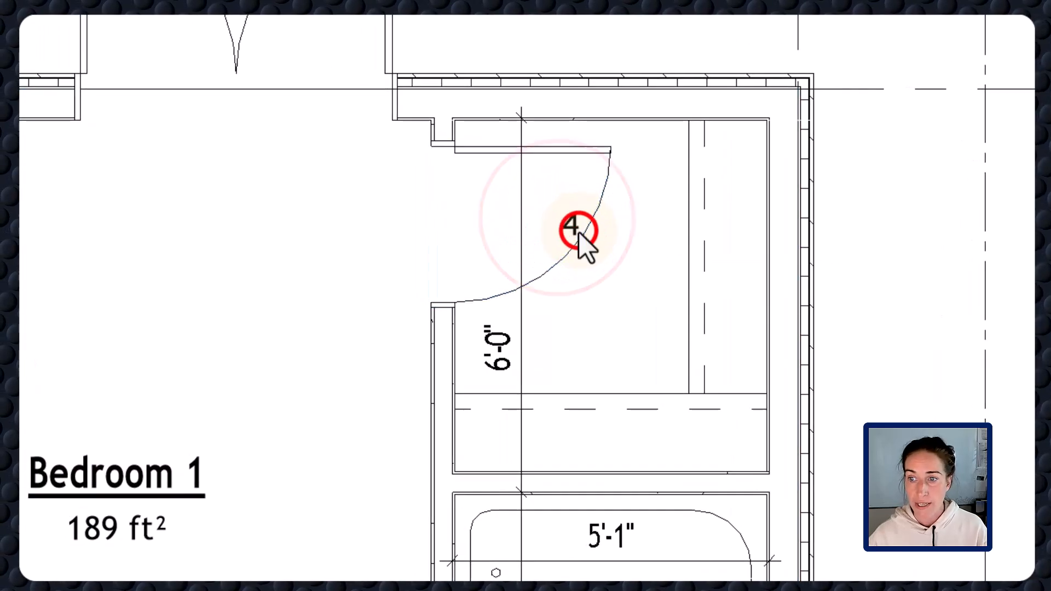
{"action": "key", "text": "Escape"}
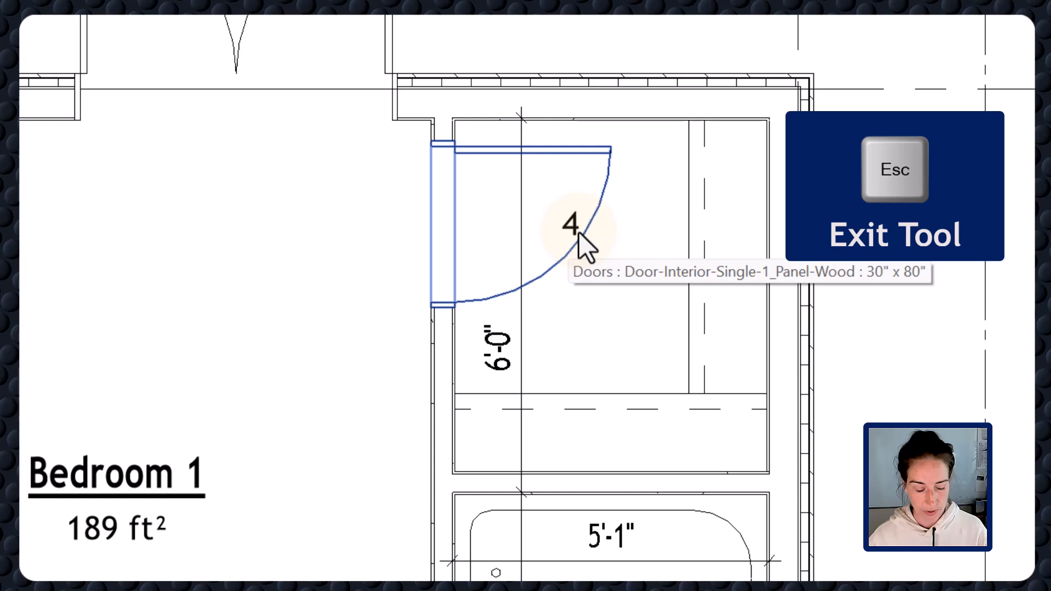
Select the new tag on the closet door and open its family for editing
{"action": "key", "text": "Tab"}
{"action": "left_click", "coordinate": [580, 231]}
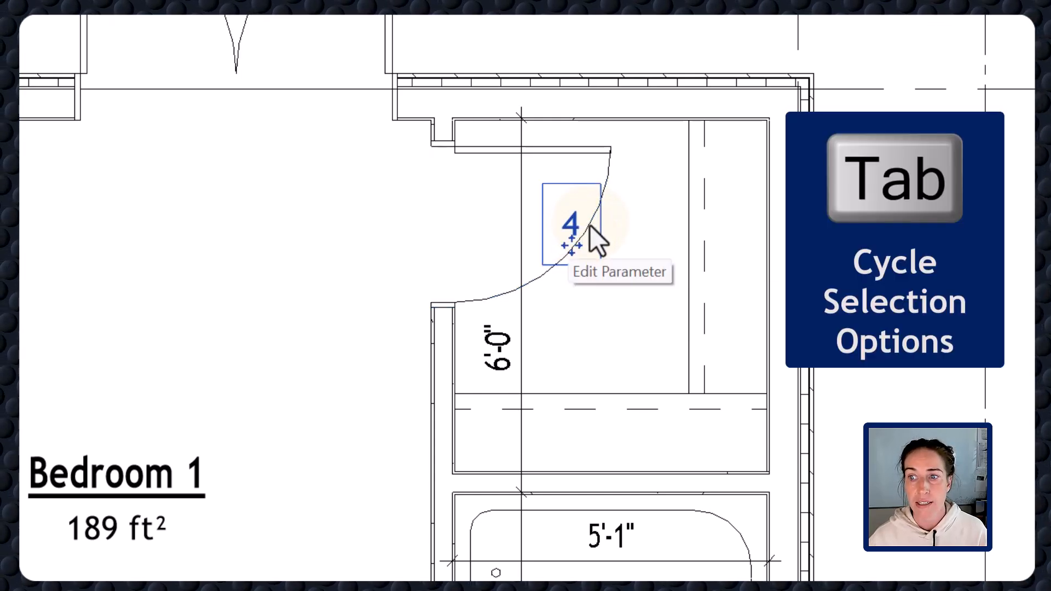
{"action": "left_click", "coordinate": [588, 208]}
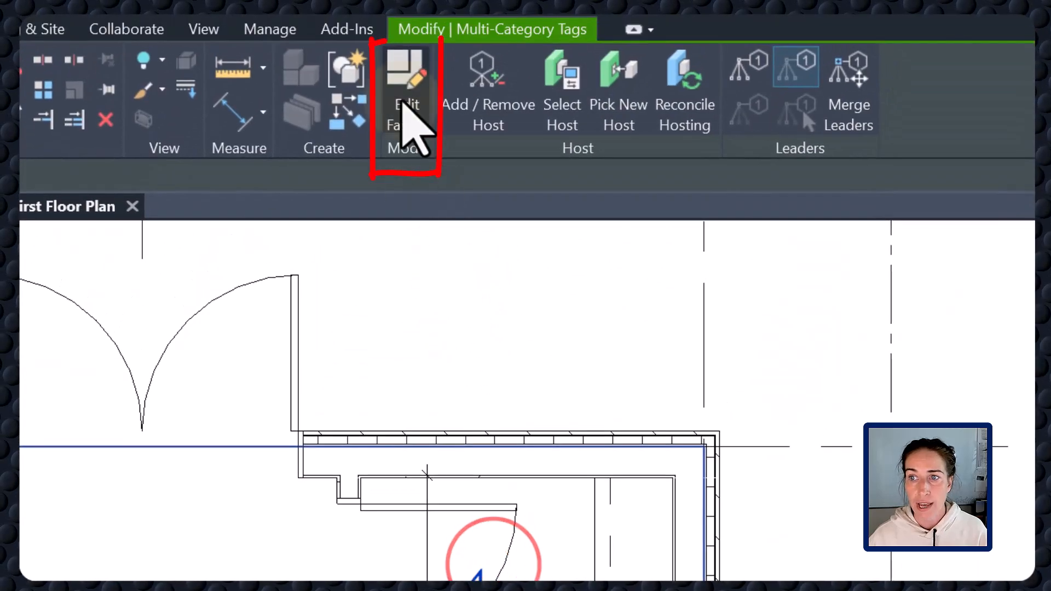
{"action": "left_click", "coordinate": [405, 99]}
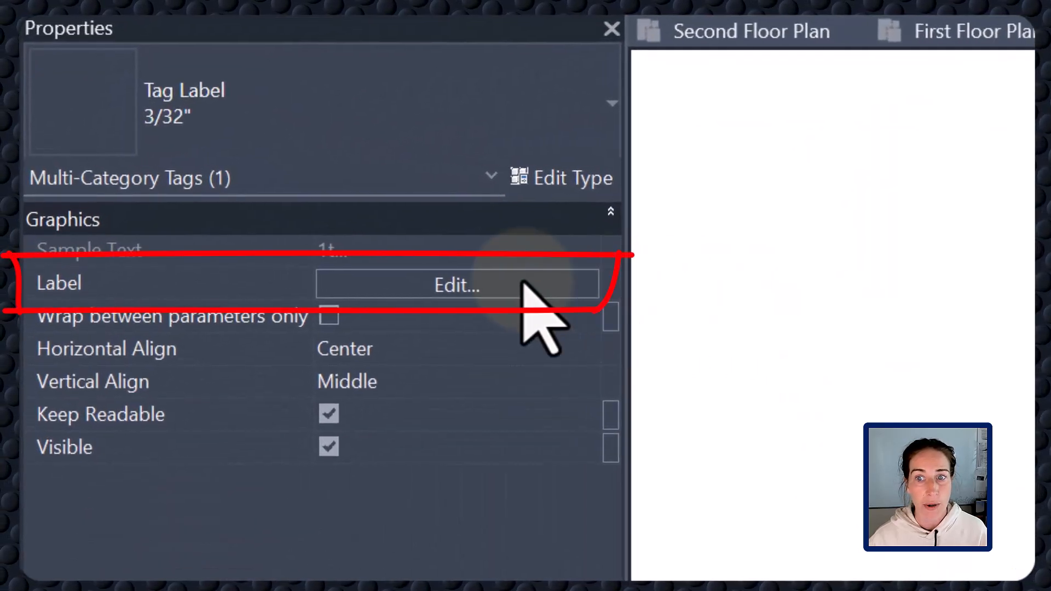
Replace the Mark parameter in the tag's label with the Comments parameter
{"action": "left_click", "coordinate": [523, 284]}
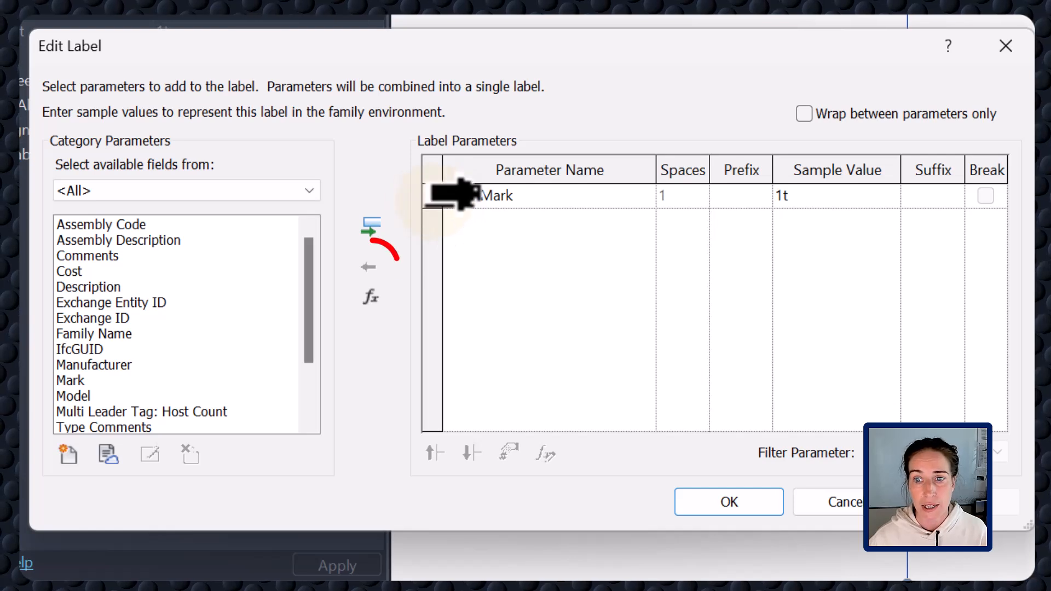
{"action": "left_click", "coordinate": [436, 195]}
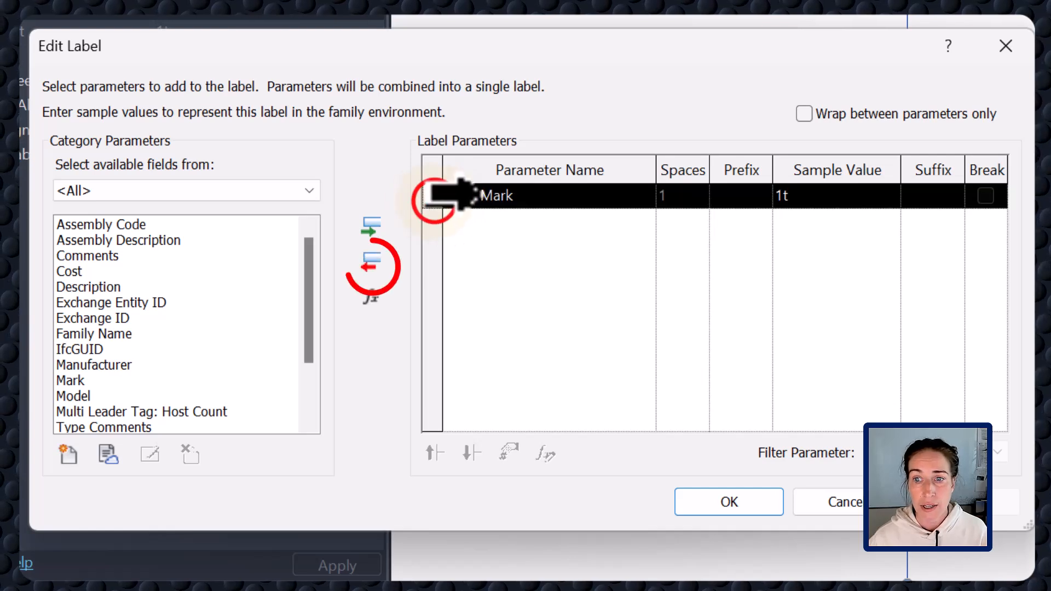
{"action": "left_click", "coordinate": [369, 264]}
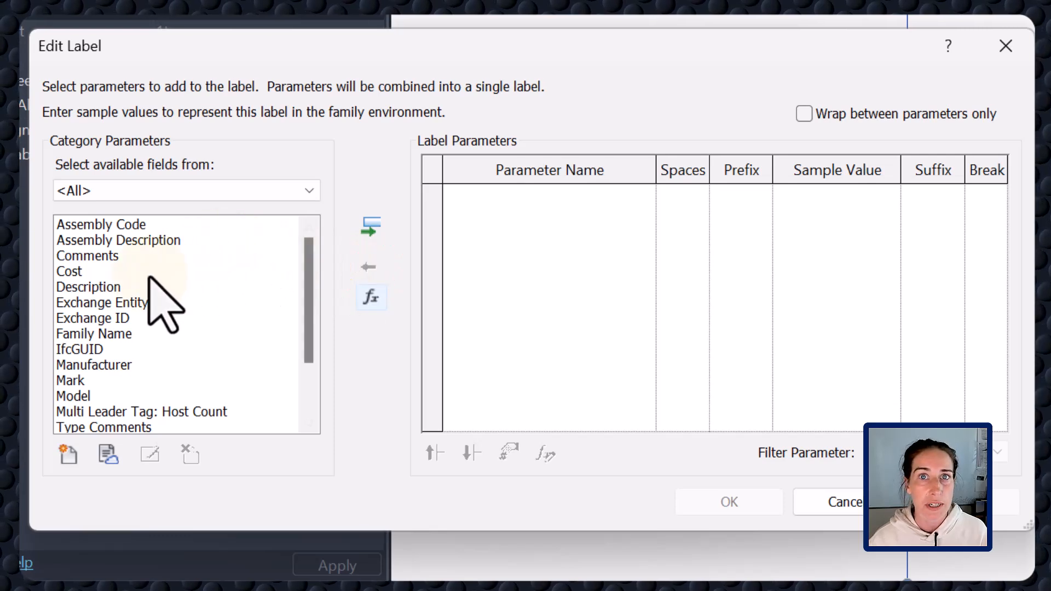
{"action": "left_click", "coordinate": [208, 256]}
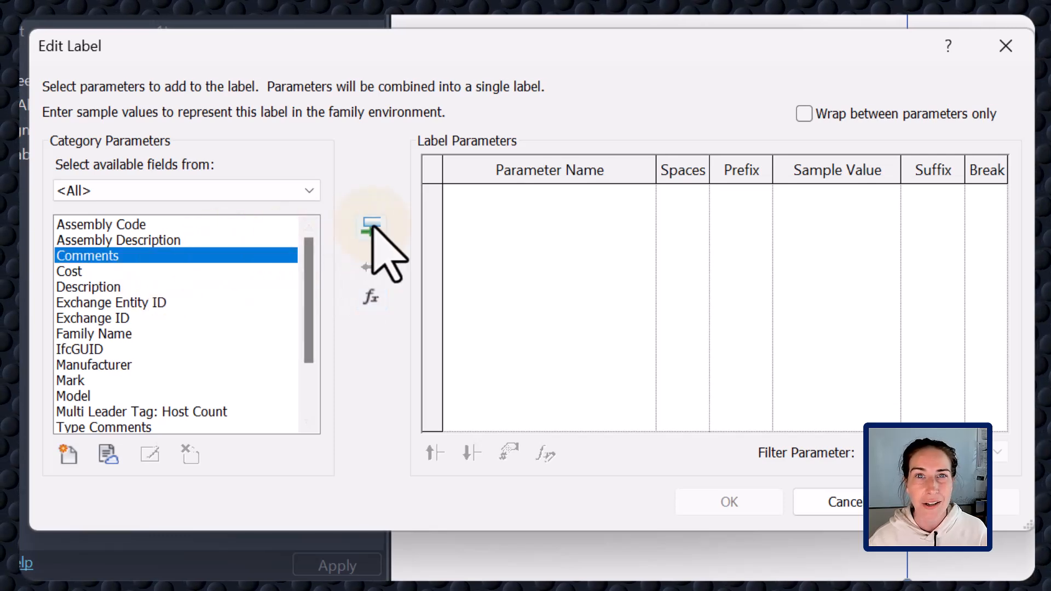
{"action": "left_click", "coordinate": [372, 226]}
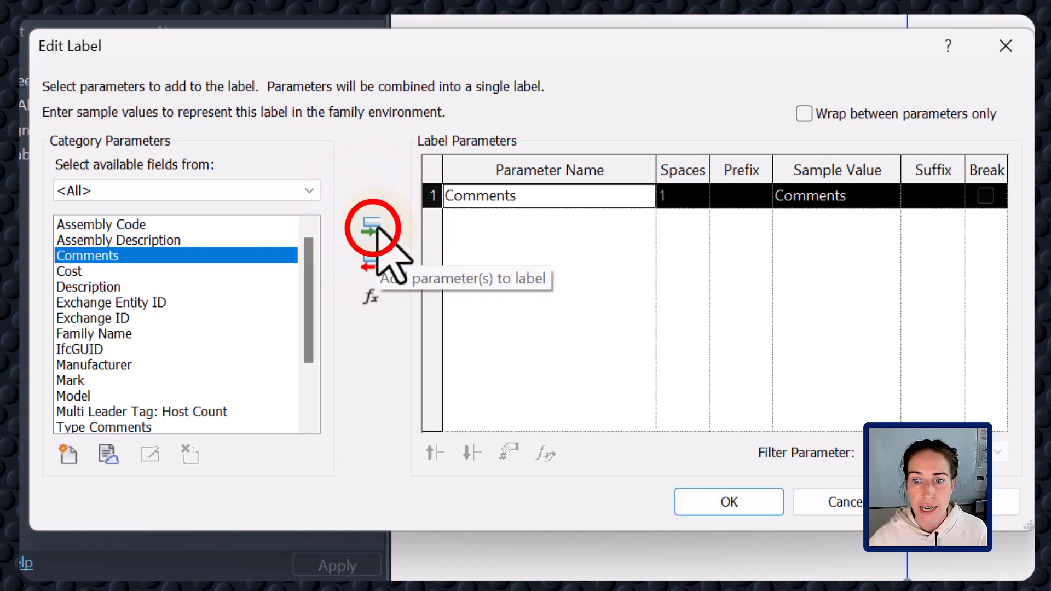
{"action": "left_click", "coordinate": [731, 500]}
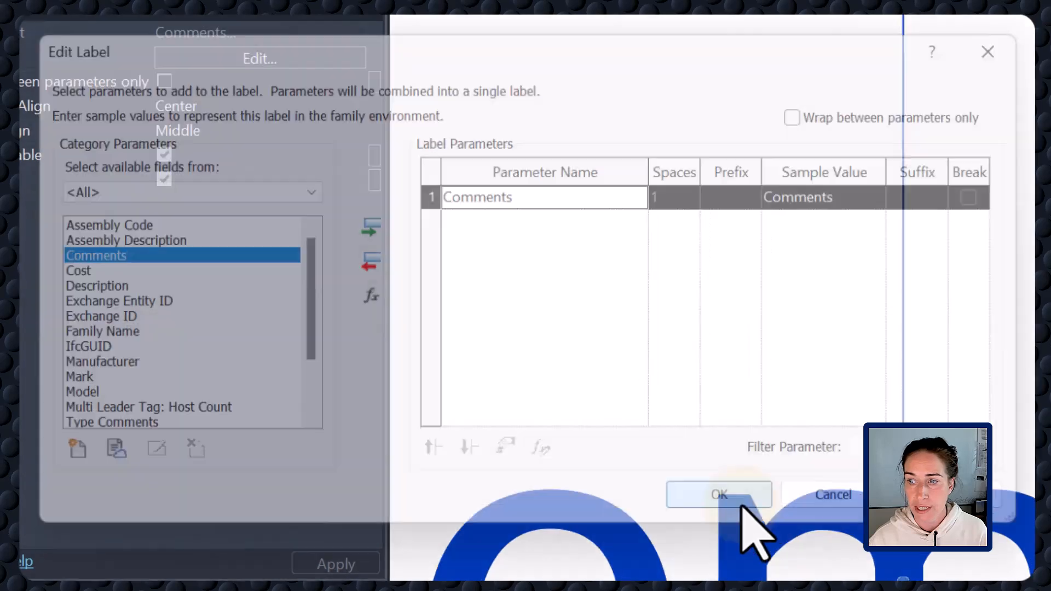
Widen the Comments label's text box on both sides of the text
{"action": "scroll", "coordinate": [742, 507], "scroll_direction": "down", "scroll_amount": 3}
{"action": "left_click_drag", "start_coordinate": [804, 533], "coordinate": [439, 548]}
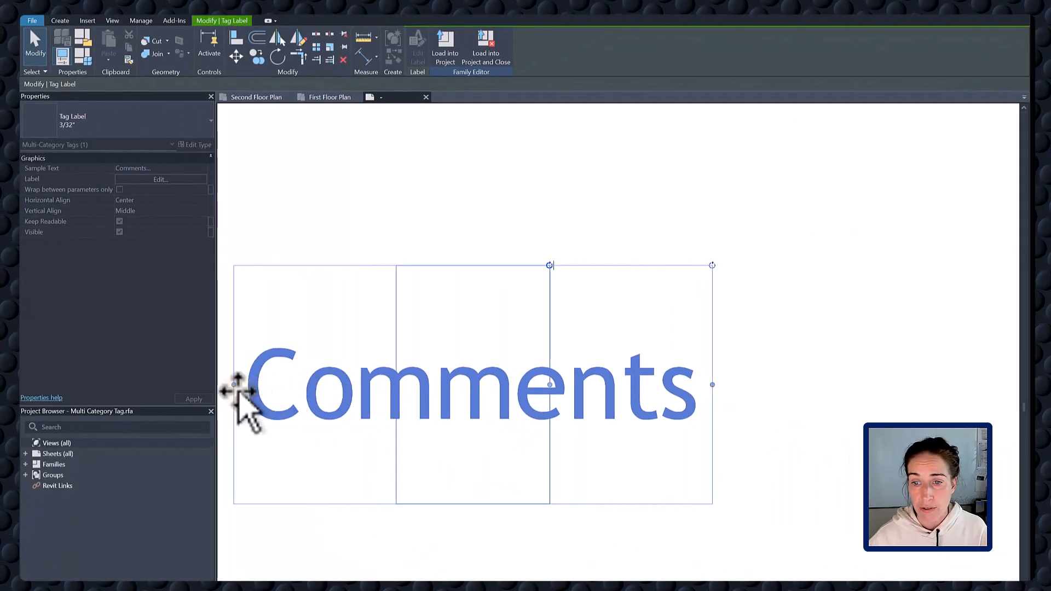
{"action": "left_click_drag", "start_coordinate": [237, 390], "coordinate": [223, 392]}
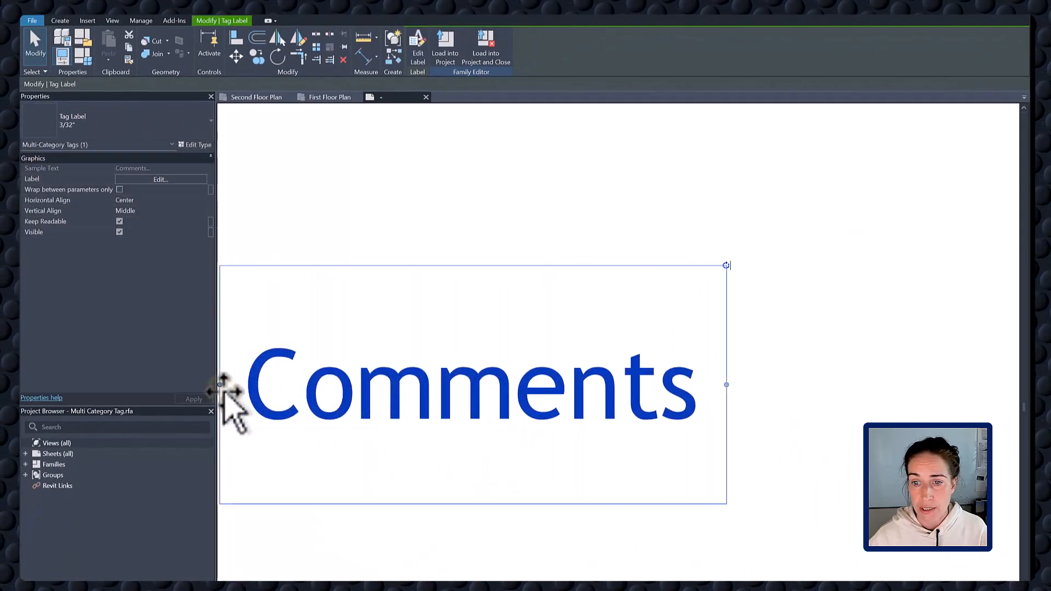
{"action": "middle_click_drag", "start_coordinate": [249, 440], "coordinate": [358, 419]}
{"action": "left_click_drag", "start_coordinate": [328, 364], "coordinate": [284, 368]}
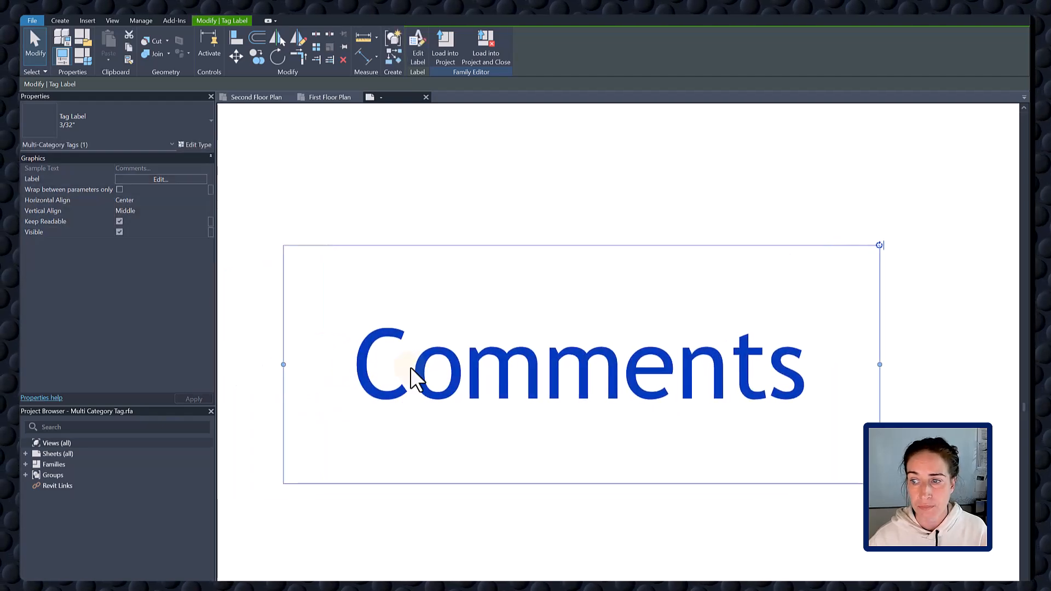
Load the tag family into the project and close it without saving, overwriting the existing version and its parameter values
{"action": "left_click", "coordinate": [487, 60]}
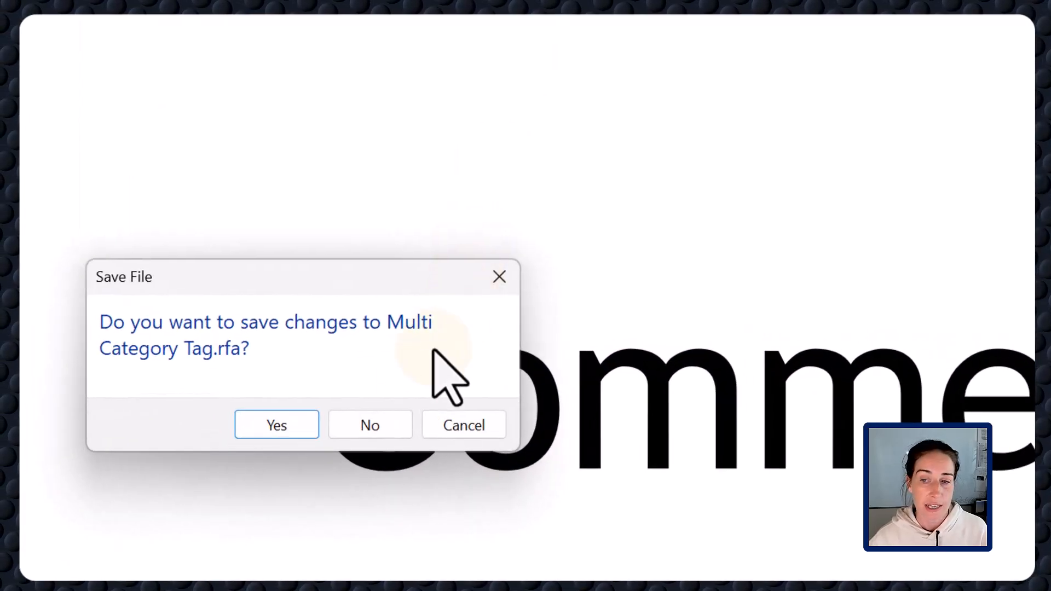
{"action": "left_click", "coordinate": [385, 426]}
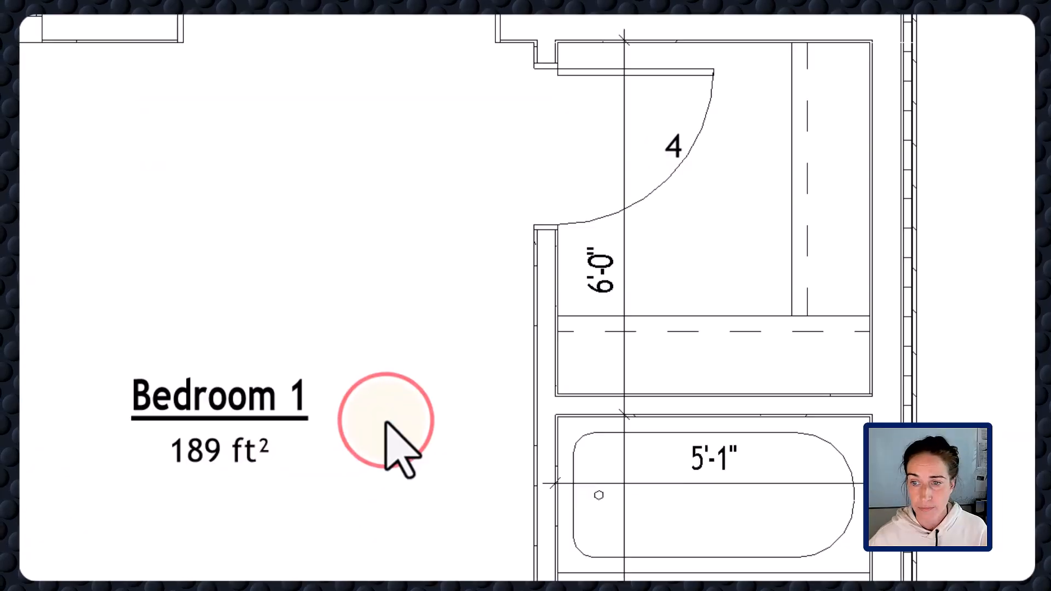
{"action": "left_click", "coordinate": [300, 397]}
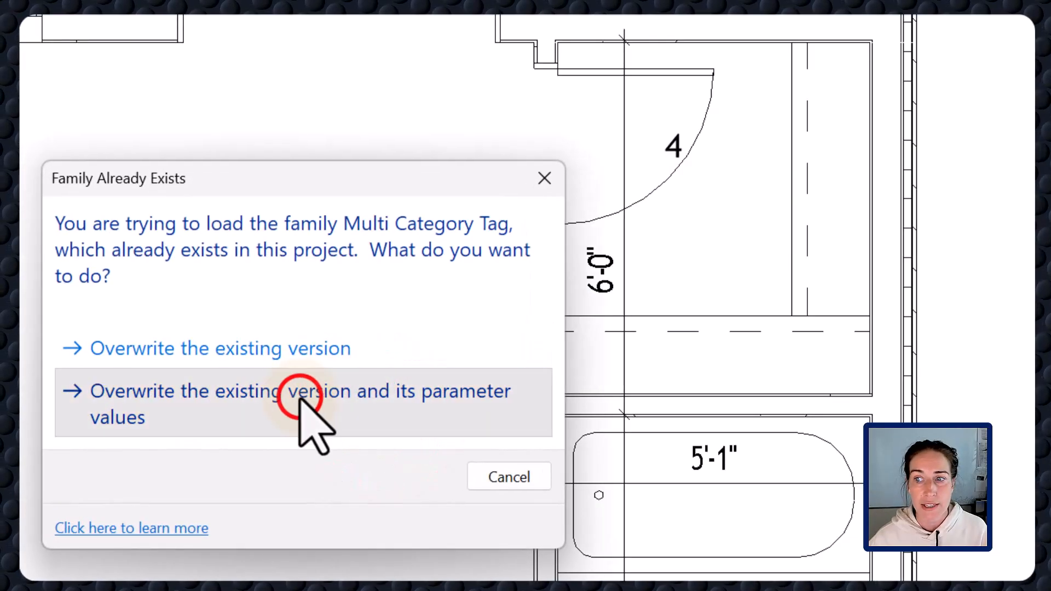
Set the closet door tag's text to "Closet" and shift the tag slightly further into the closet
{"action": "double_click", "coordinate": [625, 227]}
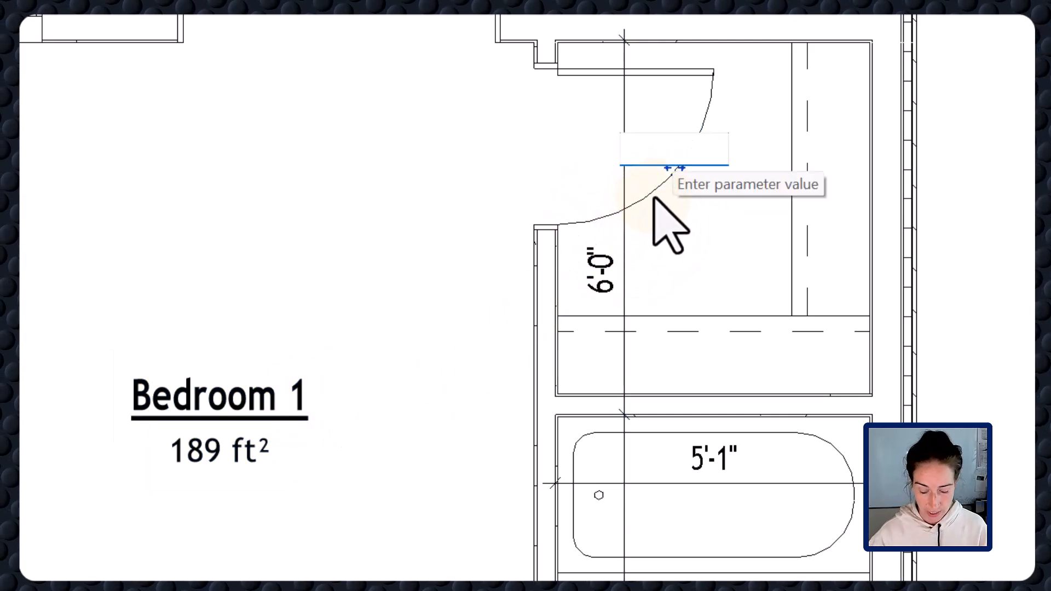
{"action": "type", "text": "Closet"}
{"action": "key", "text": "Return"}
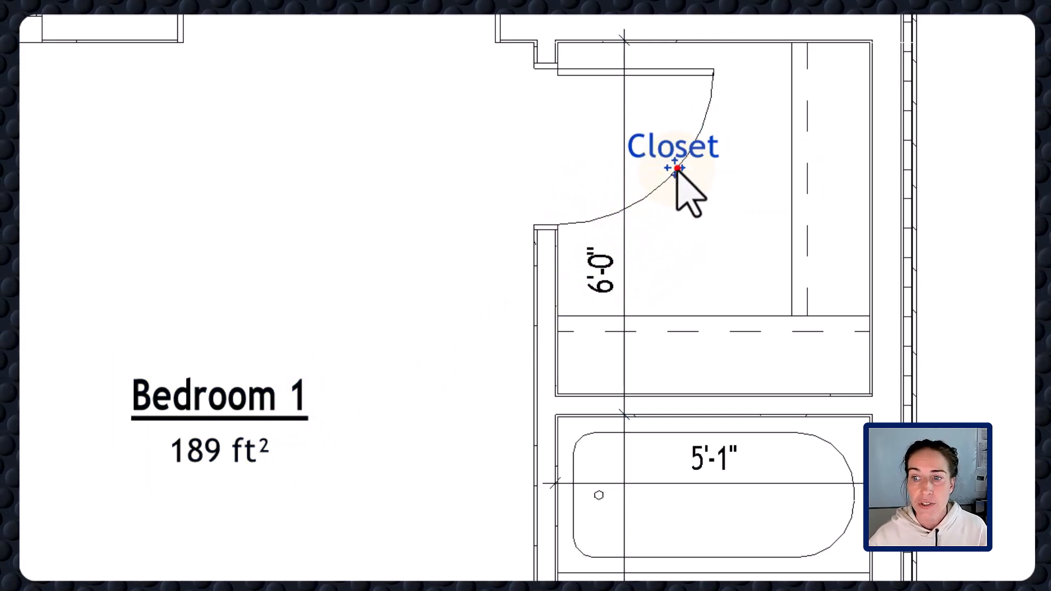
{"action": "left_click_drag", "start_coordinate": [676, 169], "coordinate": [706, 172]}
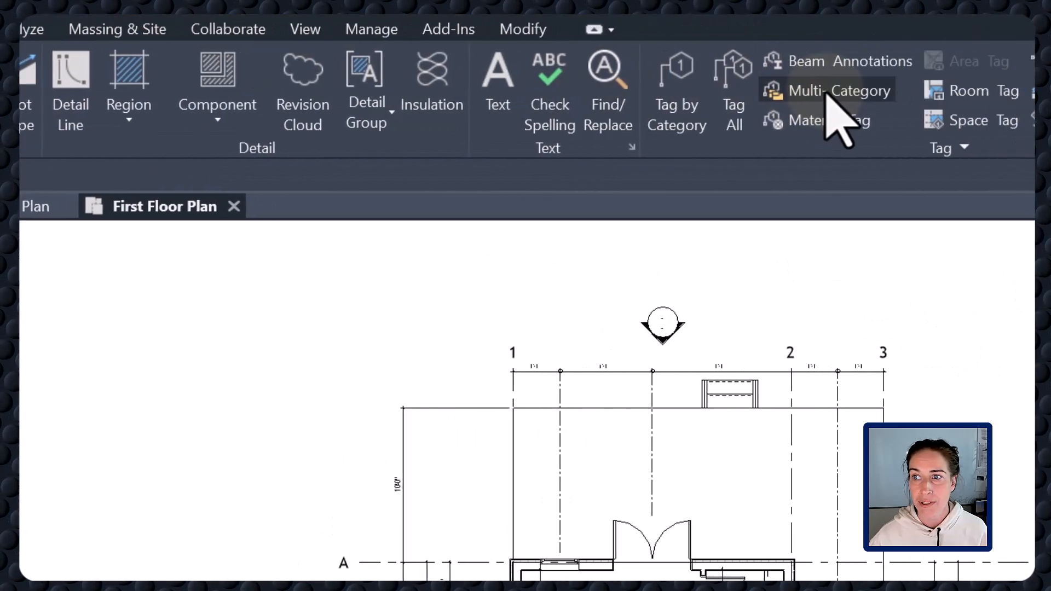
Place a multi-category tag on the porch floor below the Living room and set its text to "Front Porch"
{"action": "left_click", "coordinate": [612, 92]}
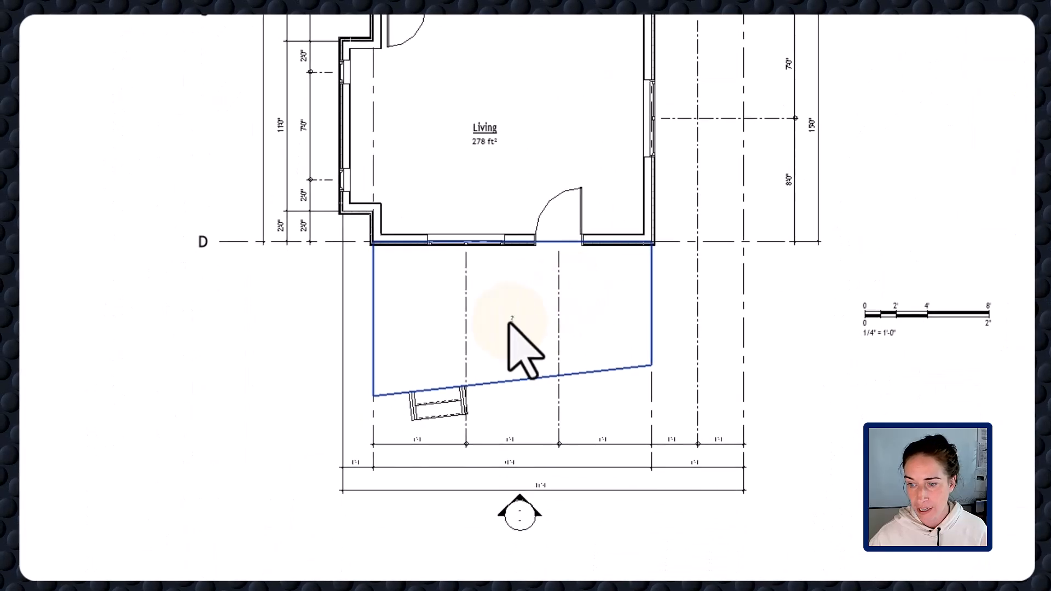
{"action": "left_click", "coordinate": [514, 331]}
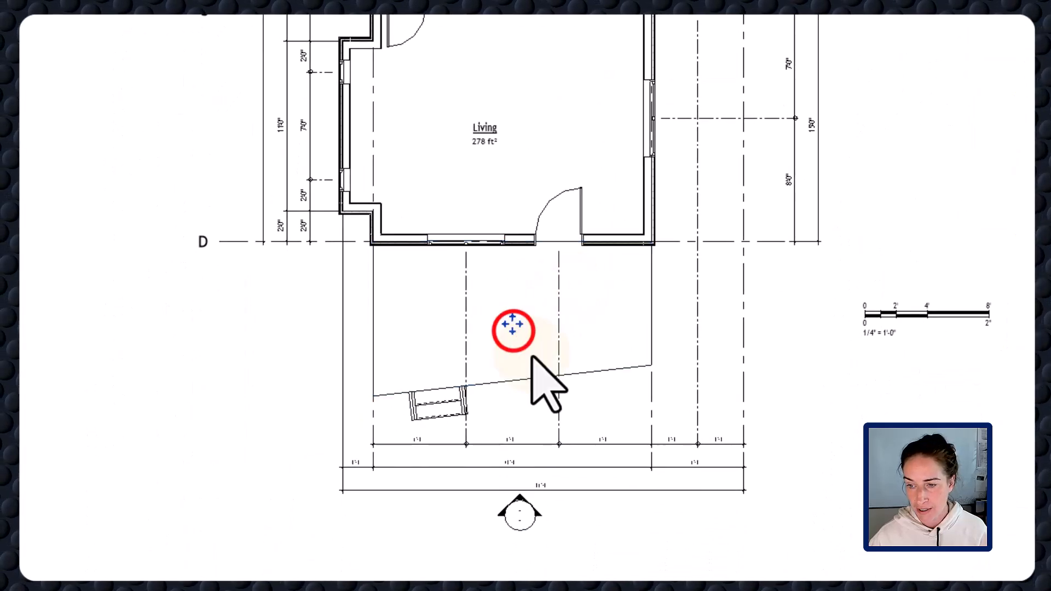
{"action": "key", "text": "Escape"}
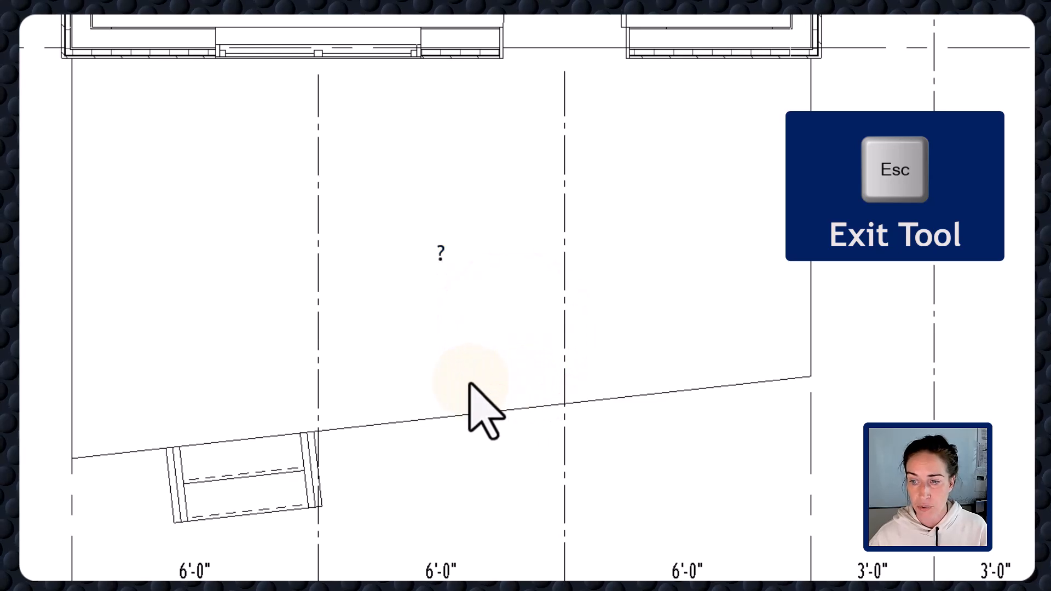
{"action": "left_click", "coordinate": [470, 384]}
{"action": "type", "text": "Fr"}
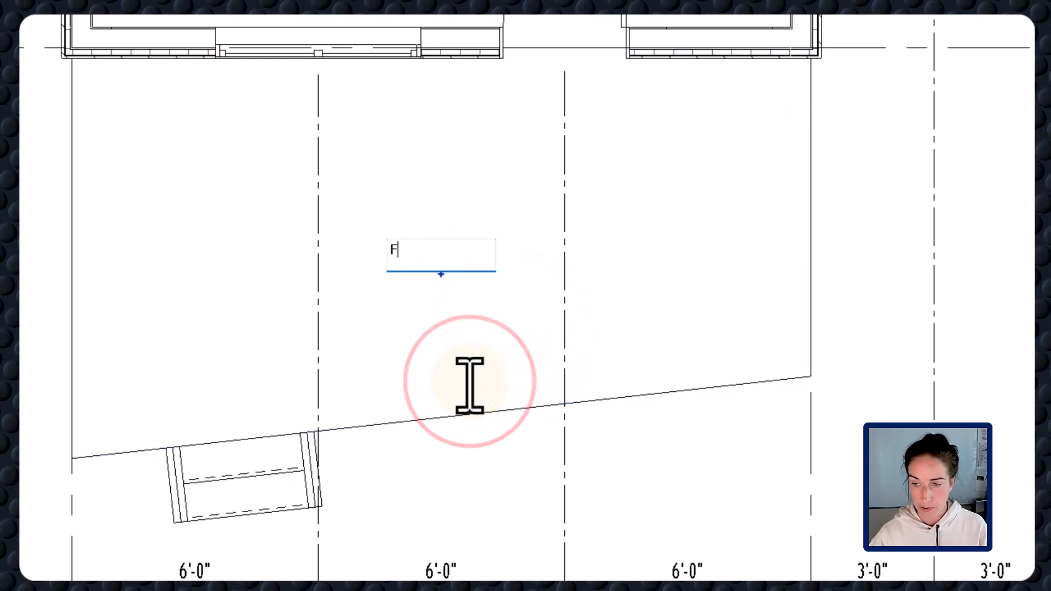
{"action": "type", "text": "ont"}
{"action": "type", "text": "Porch"}
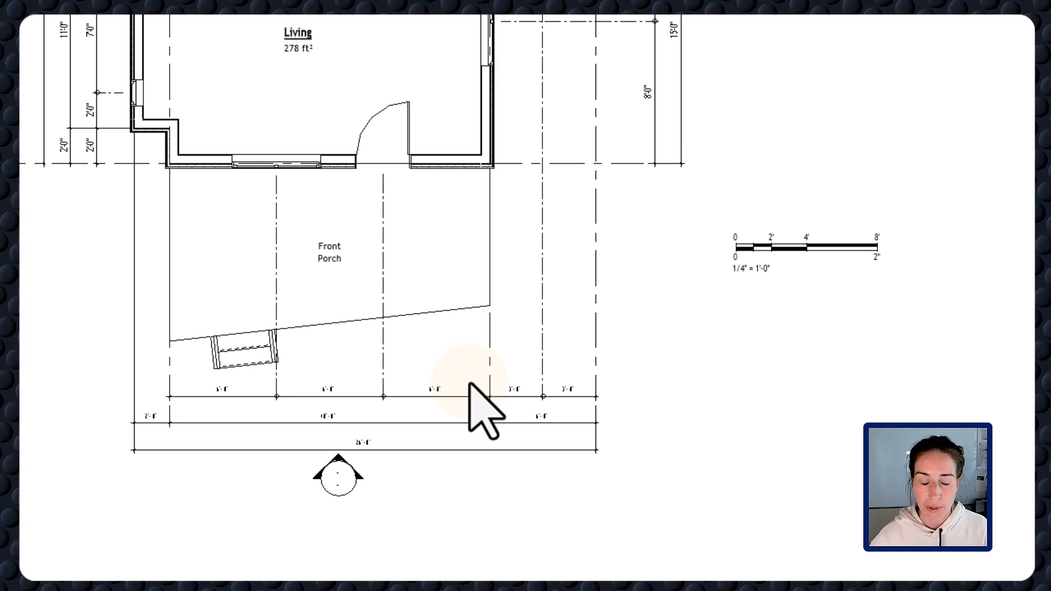
Assign the keyboard shortcut MT to the Multi-Category Tag command
{"action": "middle_click_drag", "start_coordinate": [470, 383], "coordinate": [540, 481]}
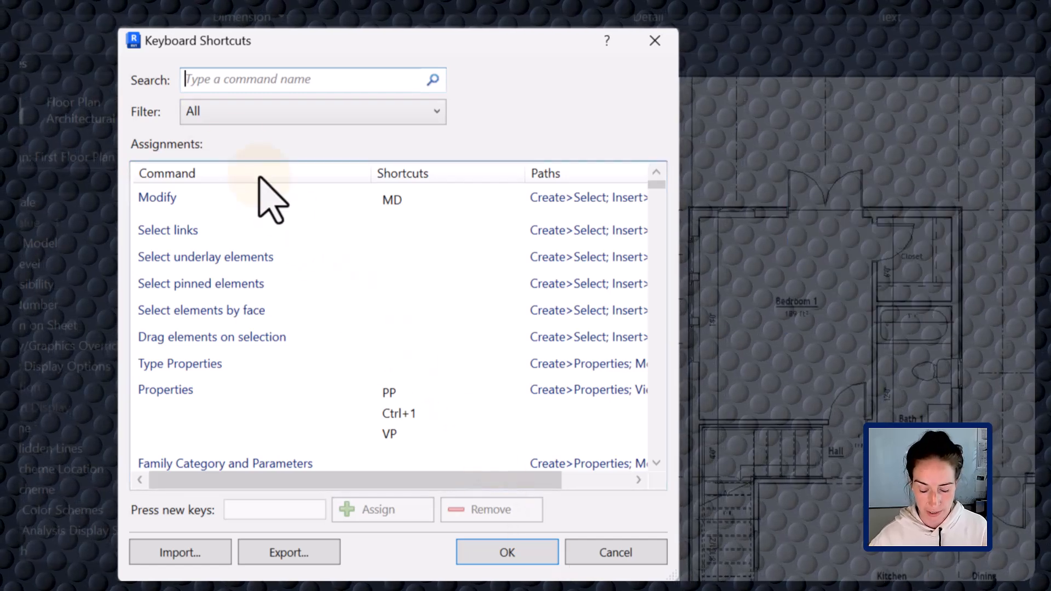
{"action": "left_click", "coordinate": [191, 89]}
{"action": "type", "text": "lu"}
{"action": "key", "text": "BackSpace"}
{"action": "key", "text": "BackSpace"}
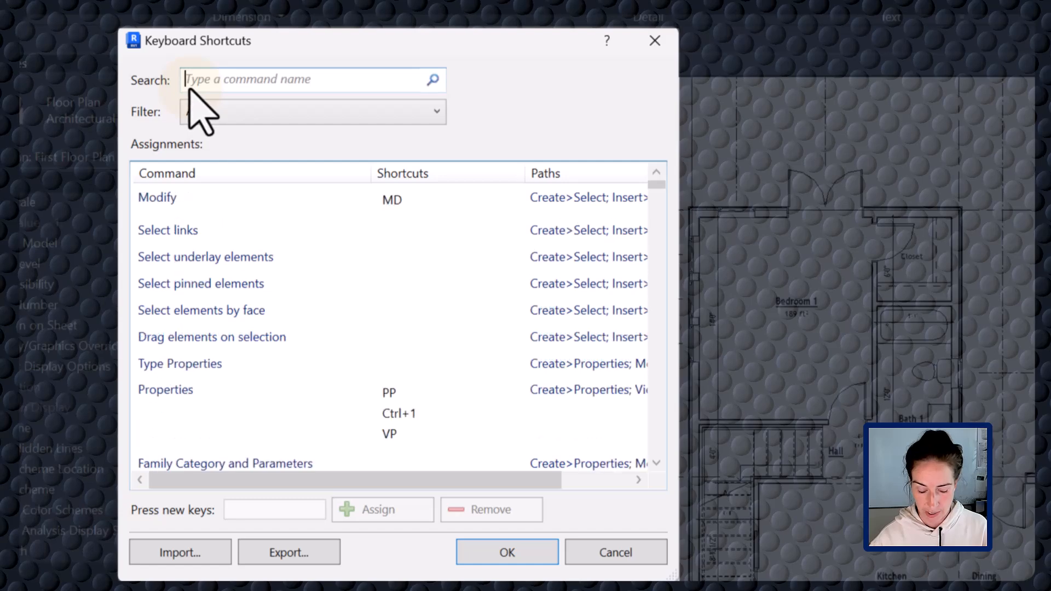
{"action": "type", "text": "mult"}
{"action": "left_click", "coordinate": [157, 282]}
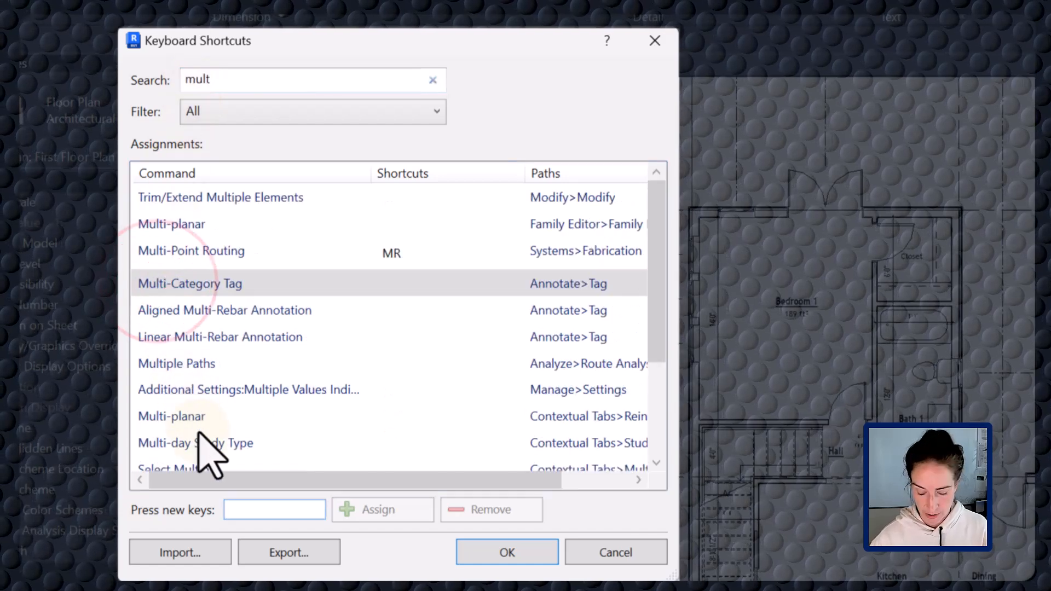
{"action": "type", "text": "MT"}
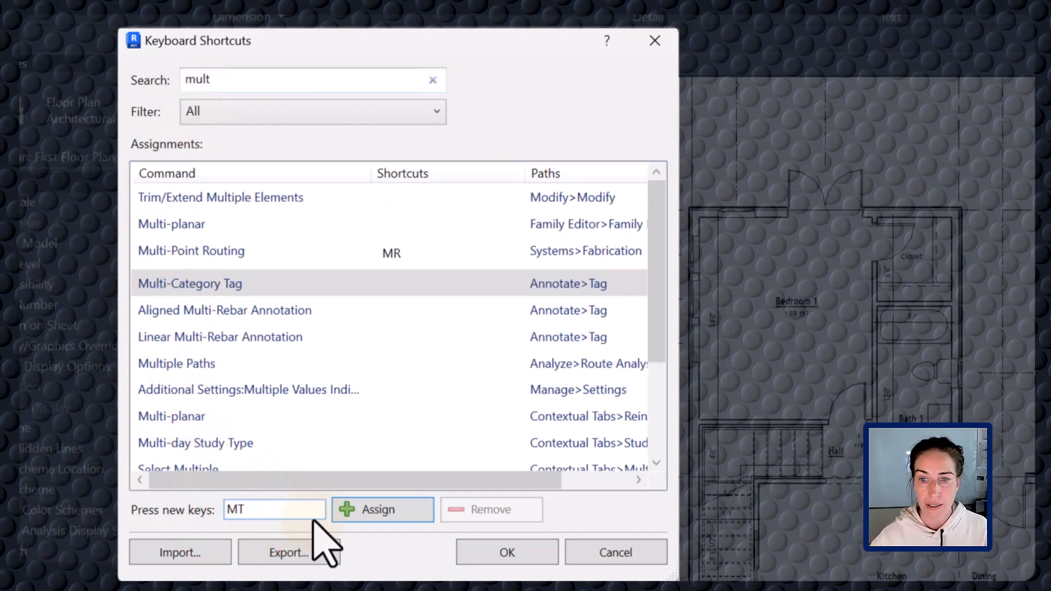
{"action": "left_click", "coordinate": [348, 511]}
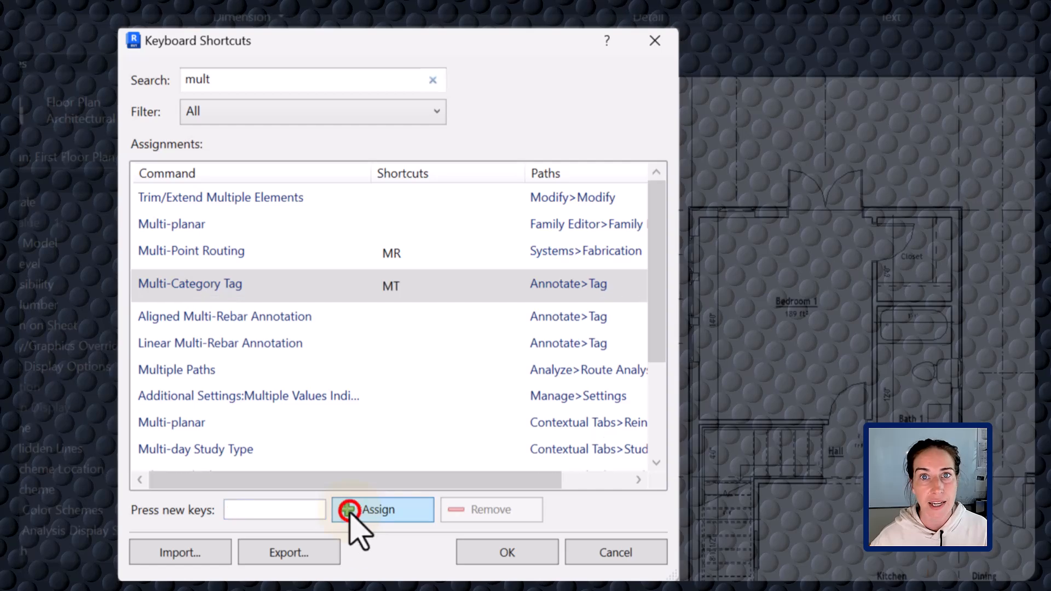
{"action": "left_click", "coordinate": [484, 554]}
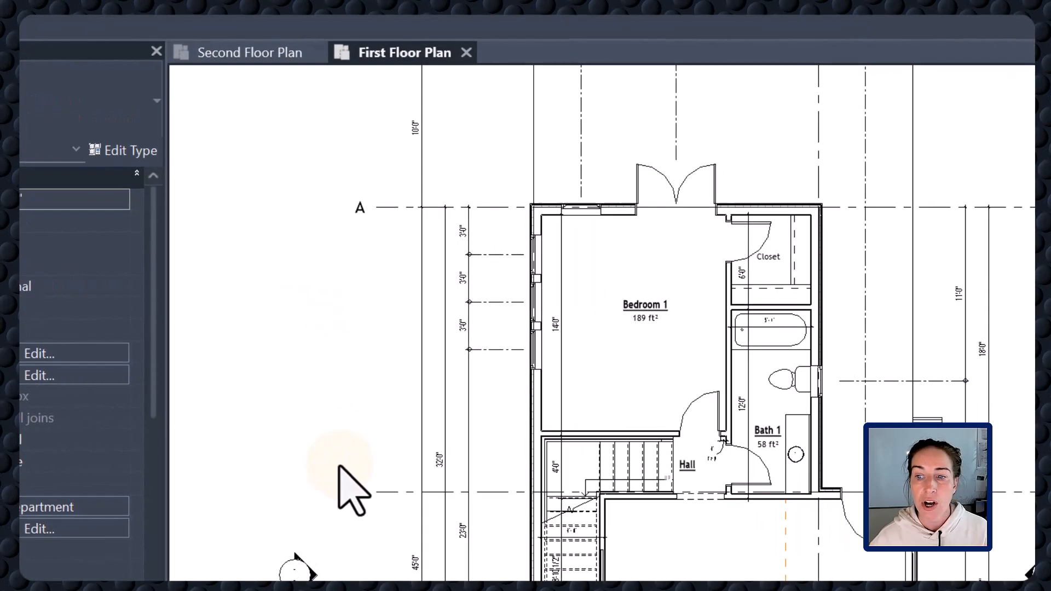
Place a multi-category tag on the rear deck floor outside Bedroom 1's double doors
{"action": "middle_click_drag", "start_coordinate": [652, 291], "coordinate": [622, 448]}
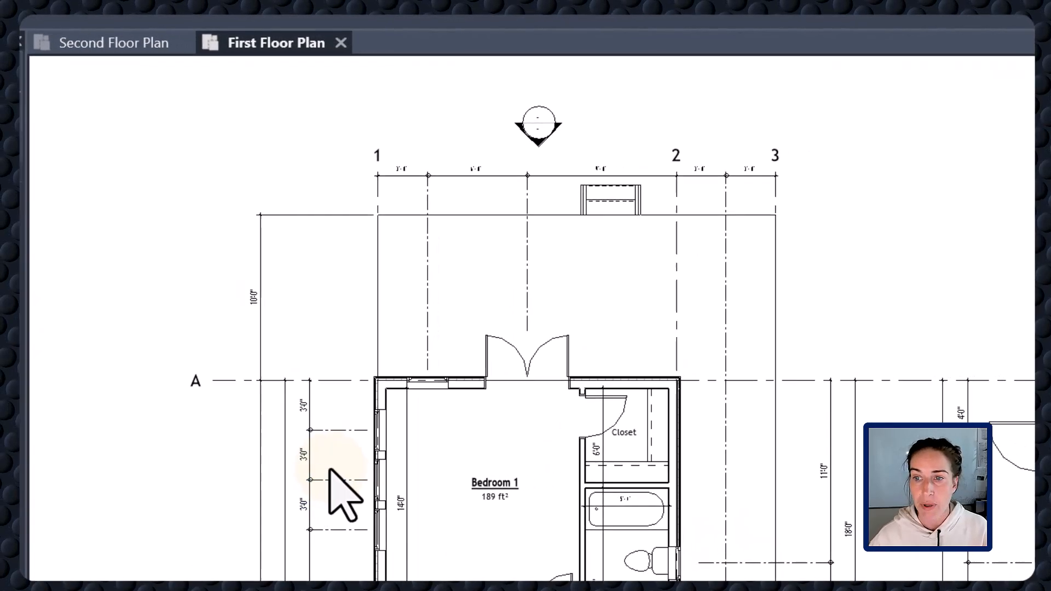
{"action": "key", "text": "m"}
{"action": "key", "text": "t"}
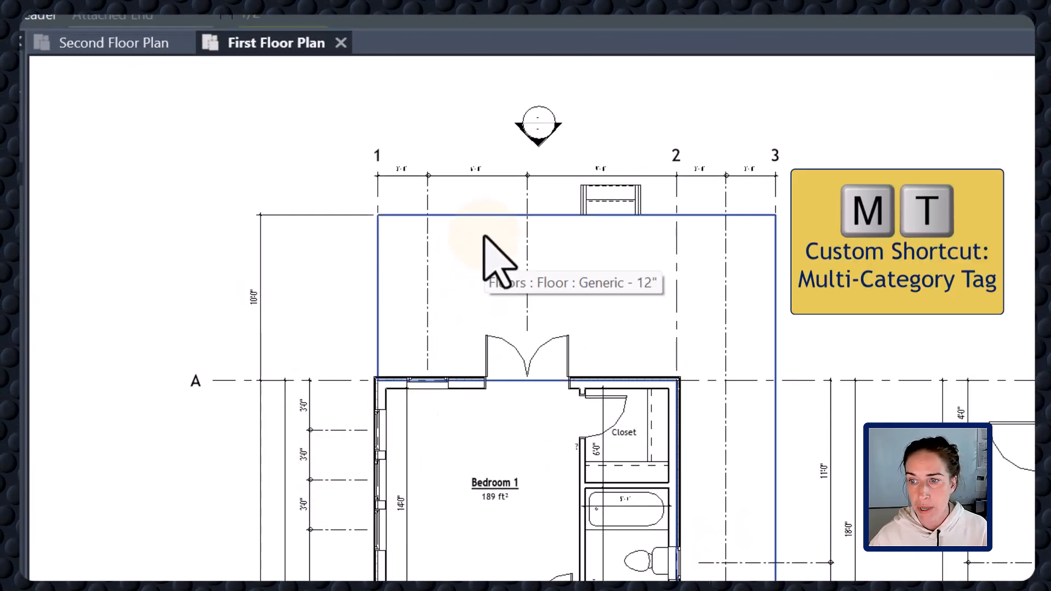
{"action": "left_click", "coordinate": [484, 238]}
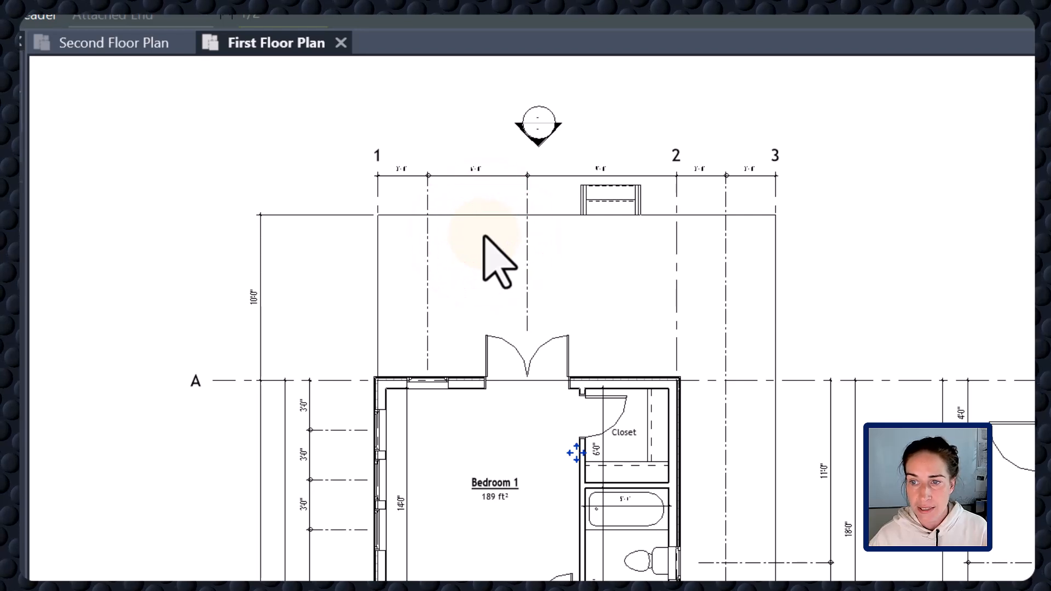
{"action": "key", "text": "Escape"}
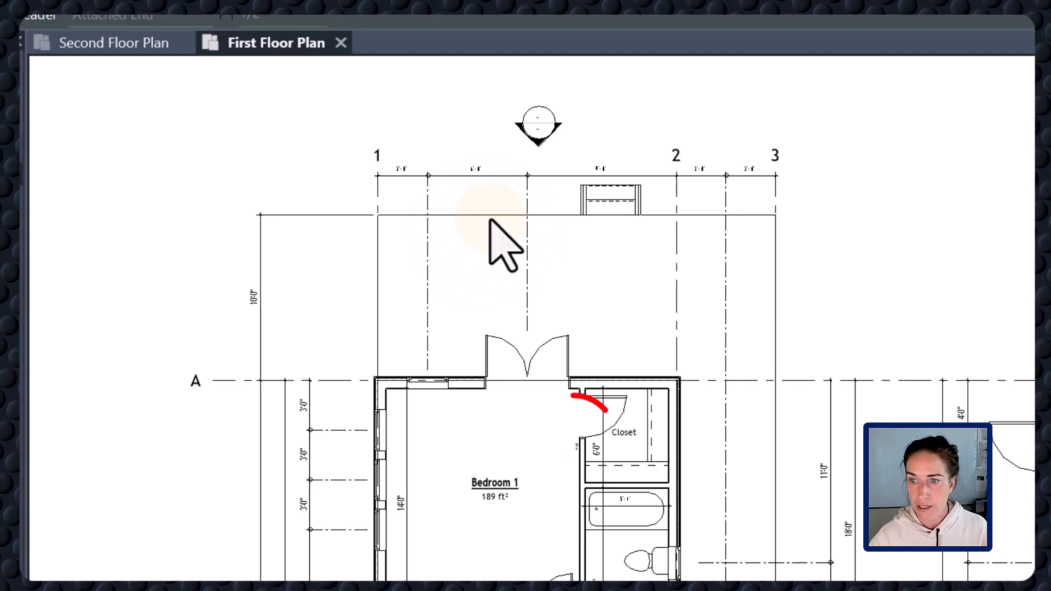
Move the new floor tag from beside the closet onto the rear deck and set its text to "Lower Deck"
{"action": "scroll", "coordinate": [579, 449], "scroll_direction": "up", "scroll_amount": 3}
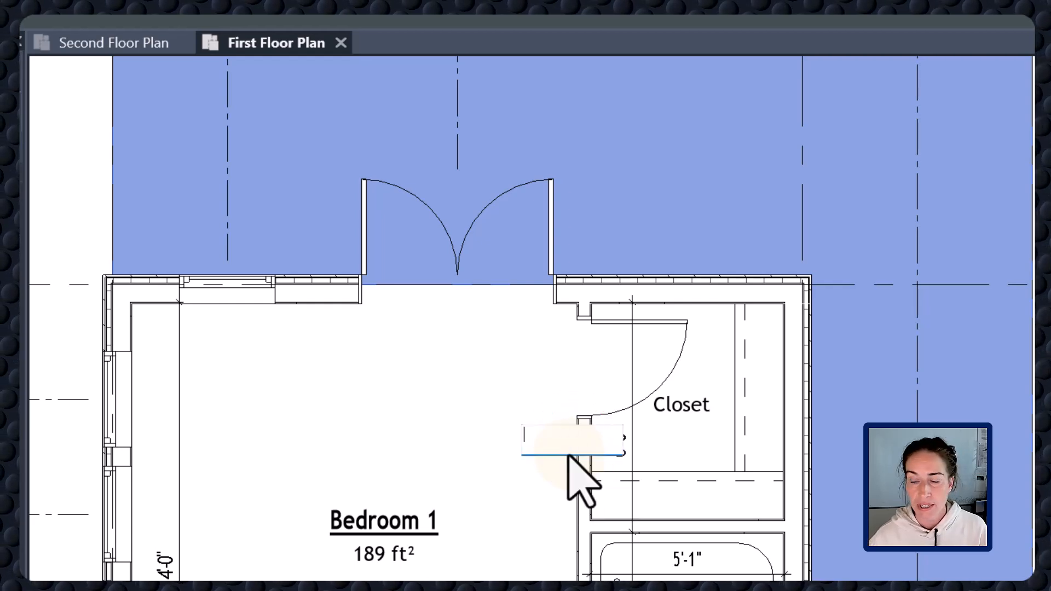
{"action": "left_click_drag", "start_coordinate": [575, 446], "coordinate": [612, 115]}
{"action": "middle_click_drag", "start_coordinate": [630, 156], "coordinate": [618, 435]}
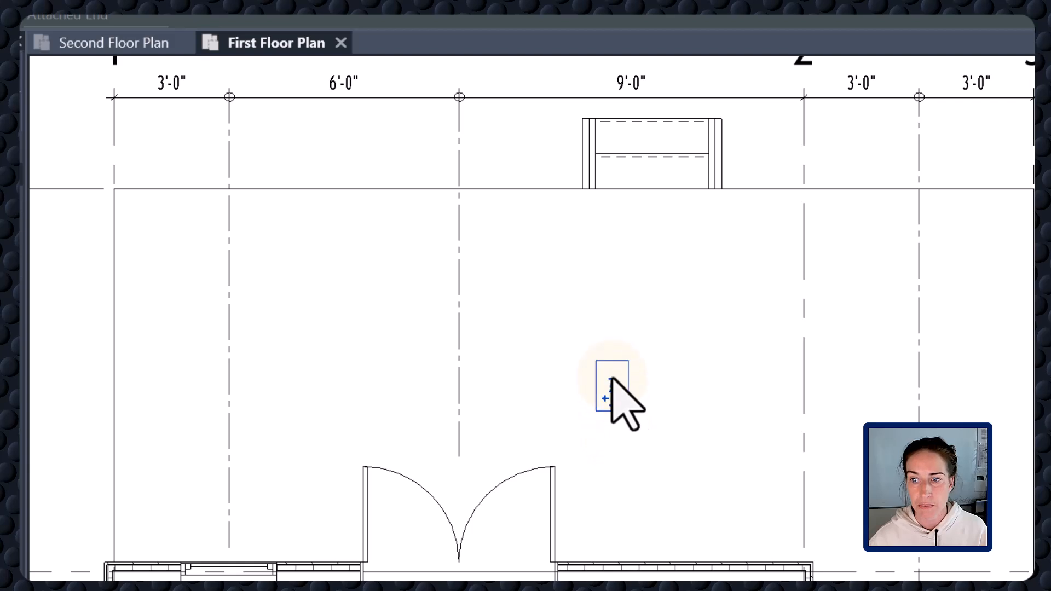
{"action": "left_click", "coordinate": [612, 376]}
{"action": "type", "text": "Lower Deck"}
{"action": "key", "text": "Return"}
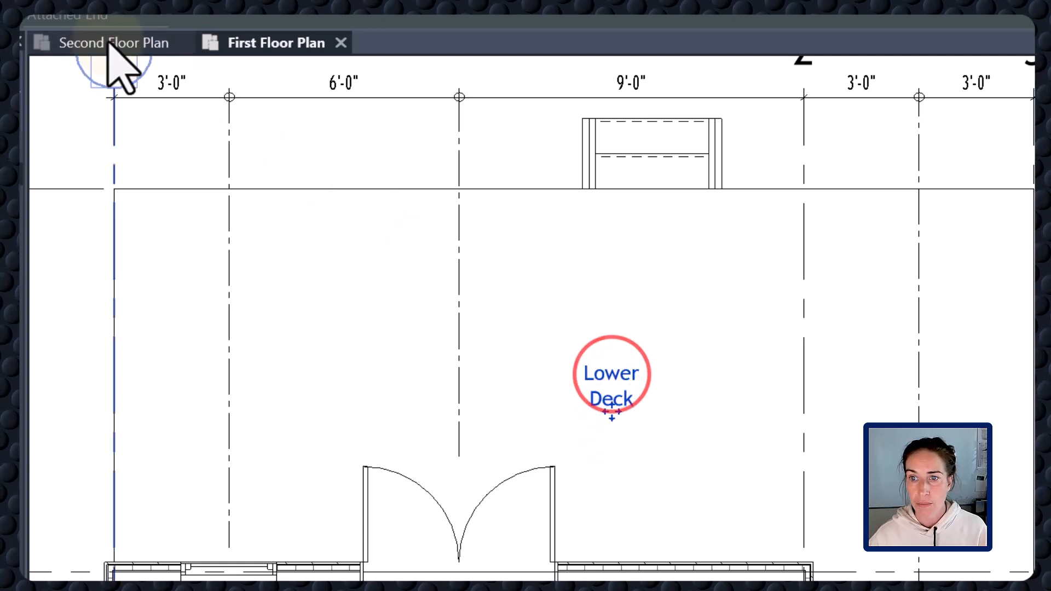
On the Second Floor Plan, place a multi-category tag on the deck floor outside Bedroom 2 and shift it off the middle gridline
{"action": "left_click", "coordinate": [108, 43]}
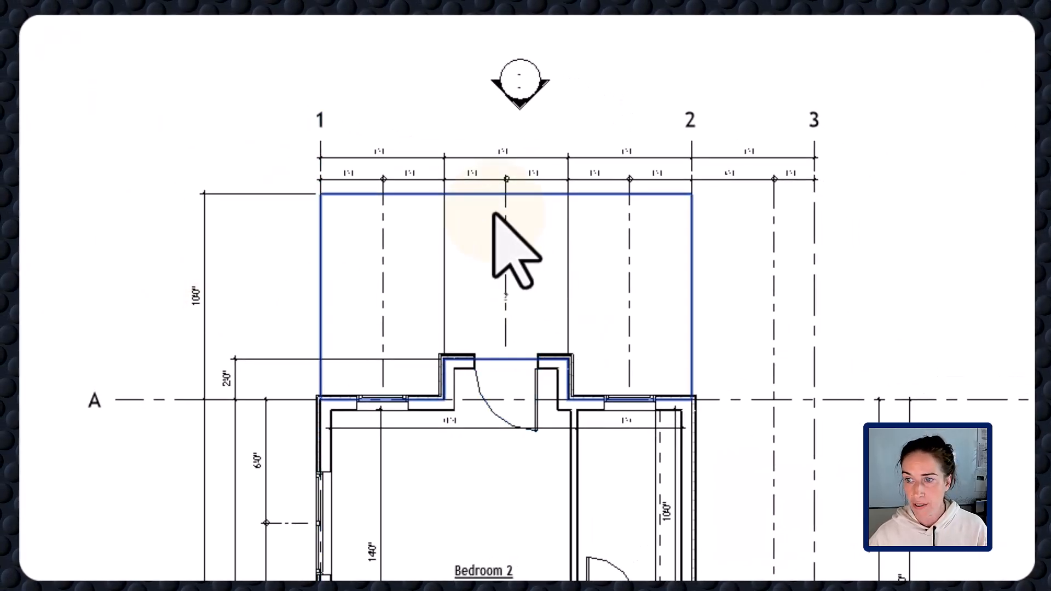
{"action": "left_click", "coordinate": [493, 209]}
{"action": "left_click_drag", "start_coordinate": [505, 304], "coordinate": [477, 261]}
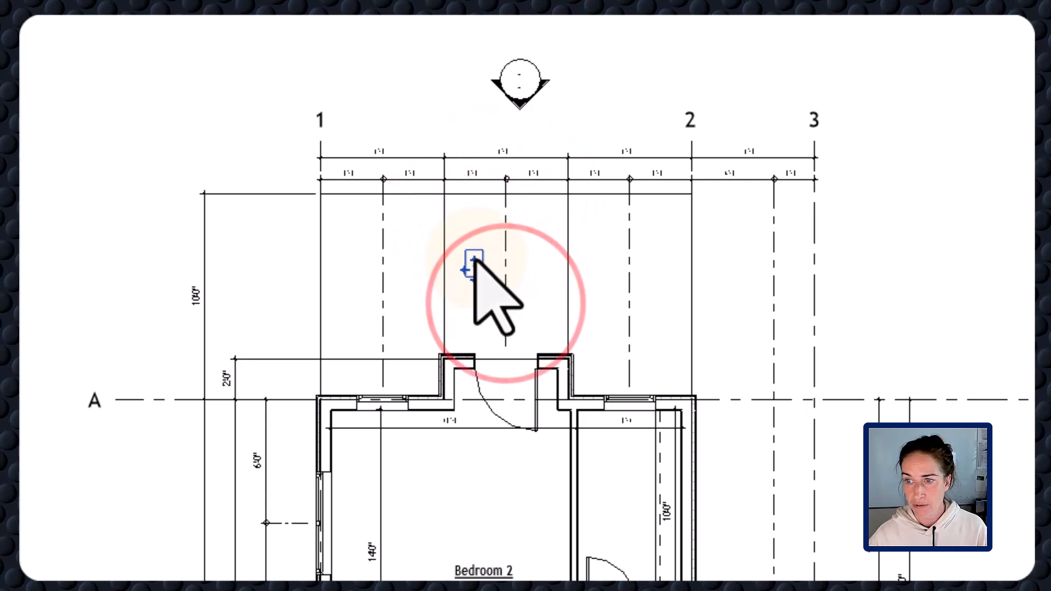
{"action": "left_click", "coordinate": [476, 258]}
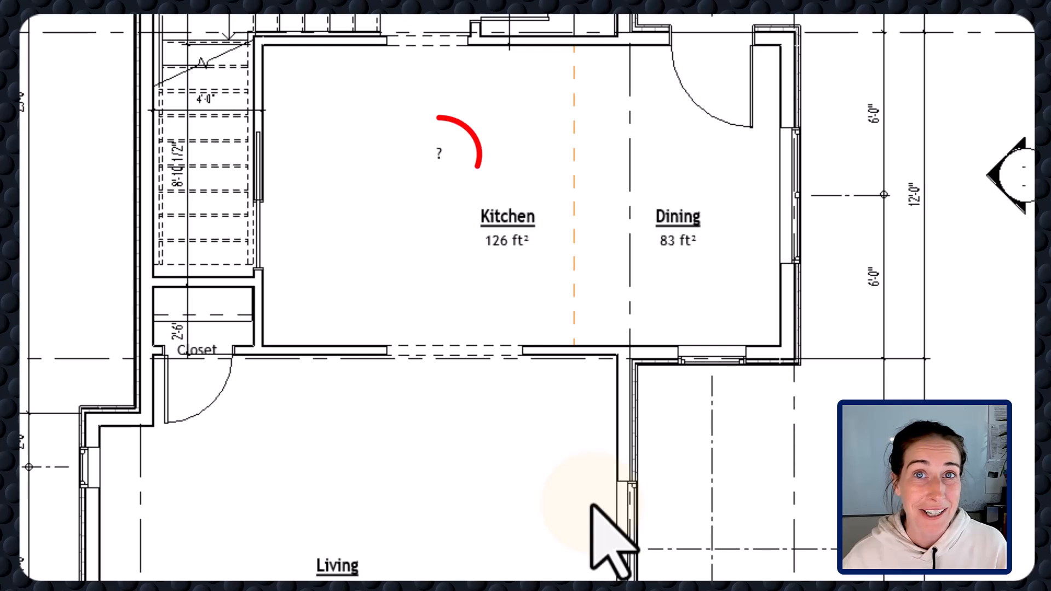
Delete the unlabeled "?" tag in the Kitchen on the first floor plan
{"action": "left_click", "coordinate": [445, 167]}
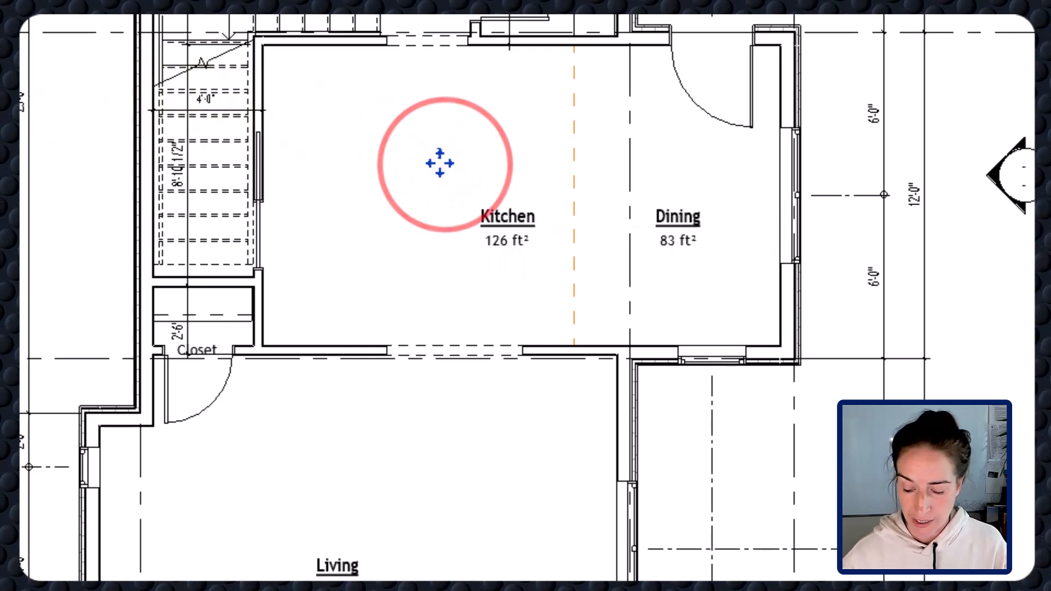
{"action": "key", "text": "Delete"}
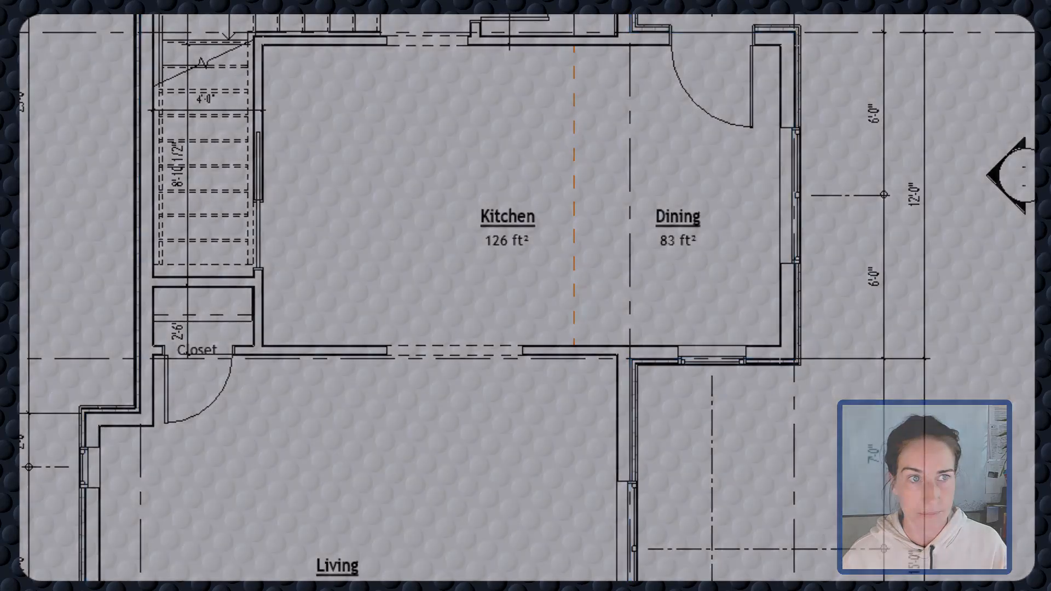